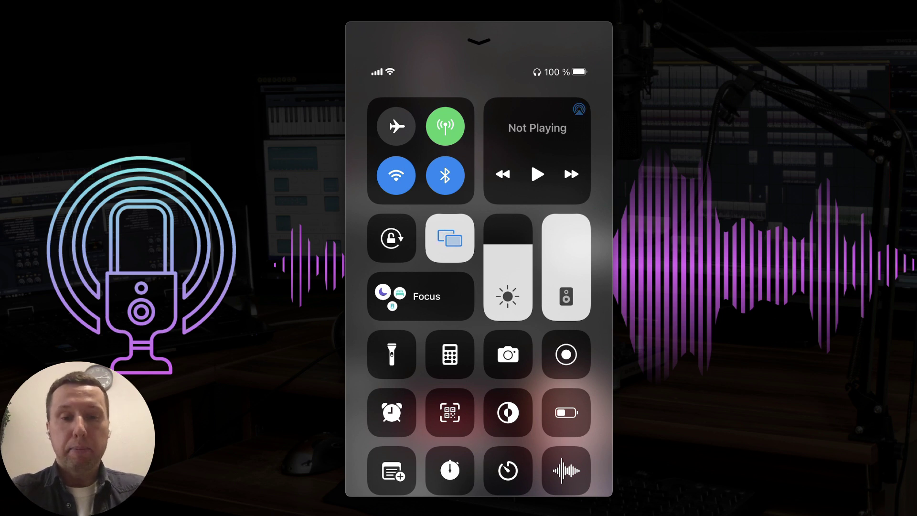
# - Open the Control Center audio output picker listing the AirPods (72%) and System Capture
pyautogui.click(579, 109)
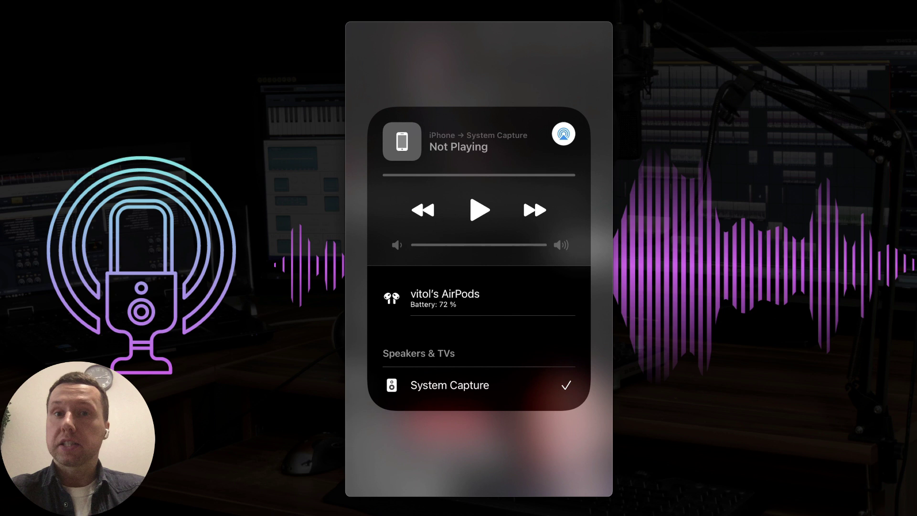